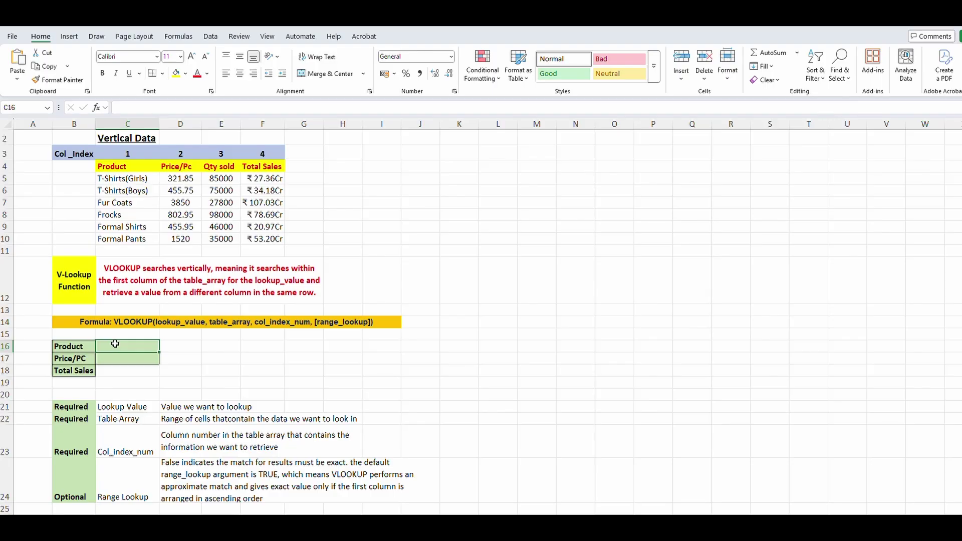
Enter T-Shirts(Girls) as the product to look up in cell C16
type("T-S")
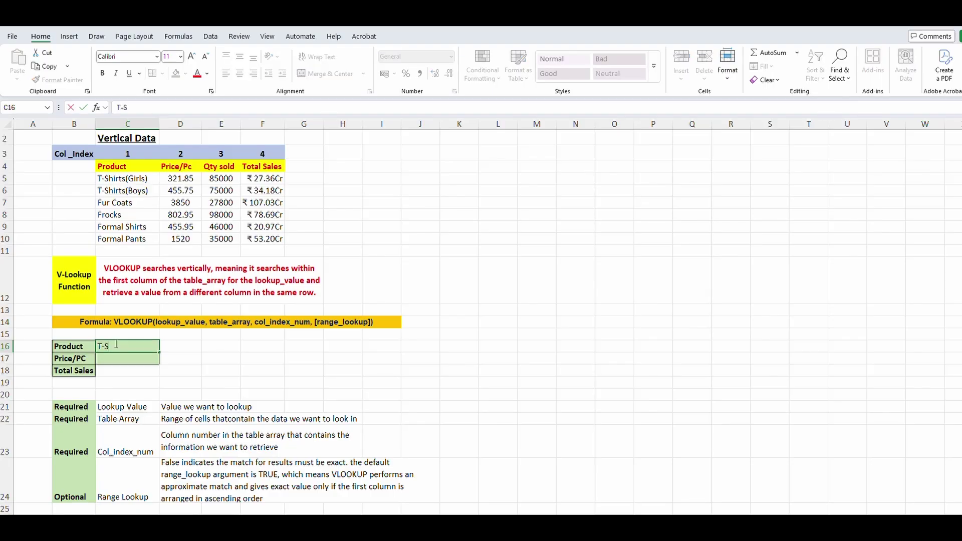
type("hirts(Girls)")
key("Return")
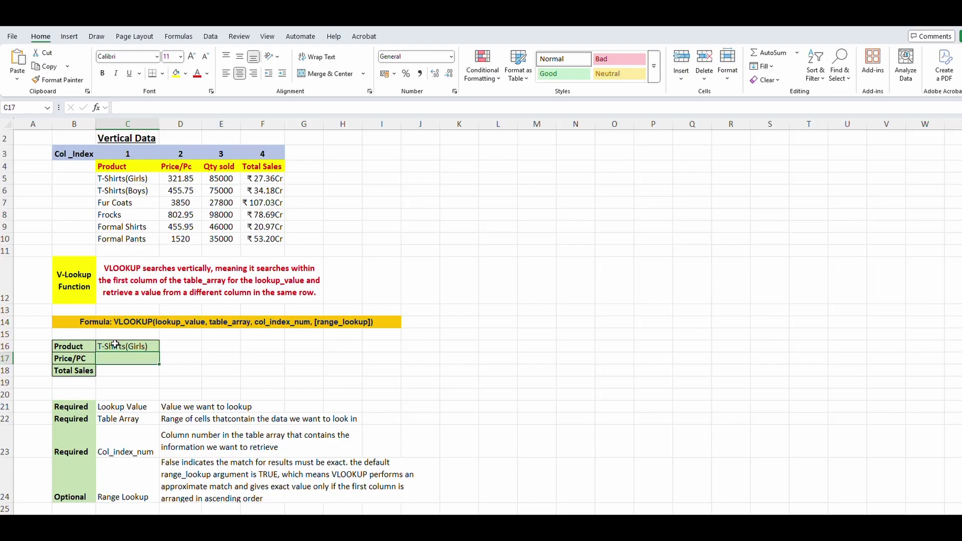
Enter =VLOOKUP($C$16,$C$5:$F$10,2,FALSE) in C17 to return the product's price, and check it against the source table
type("=vlookup")
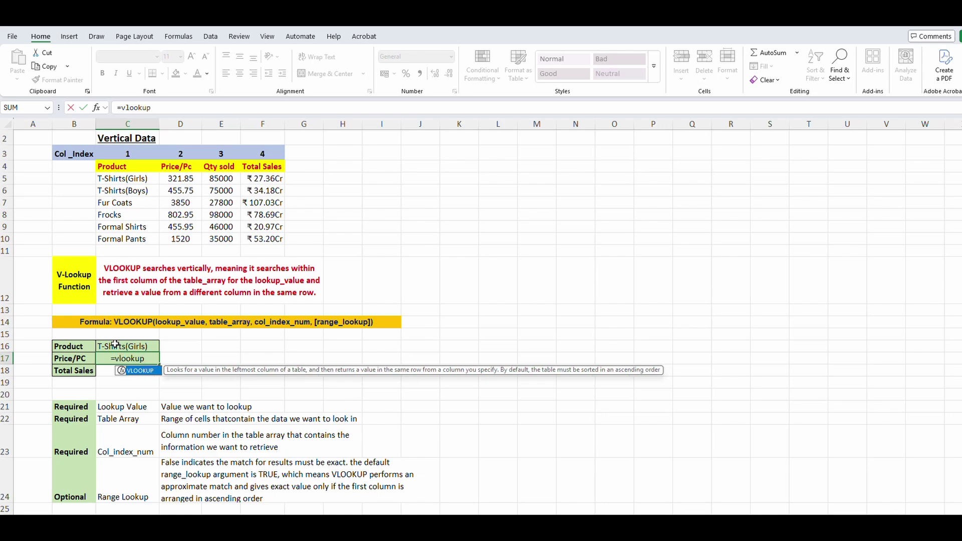
type("(")
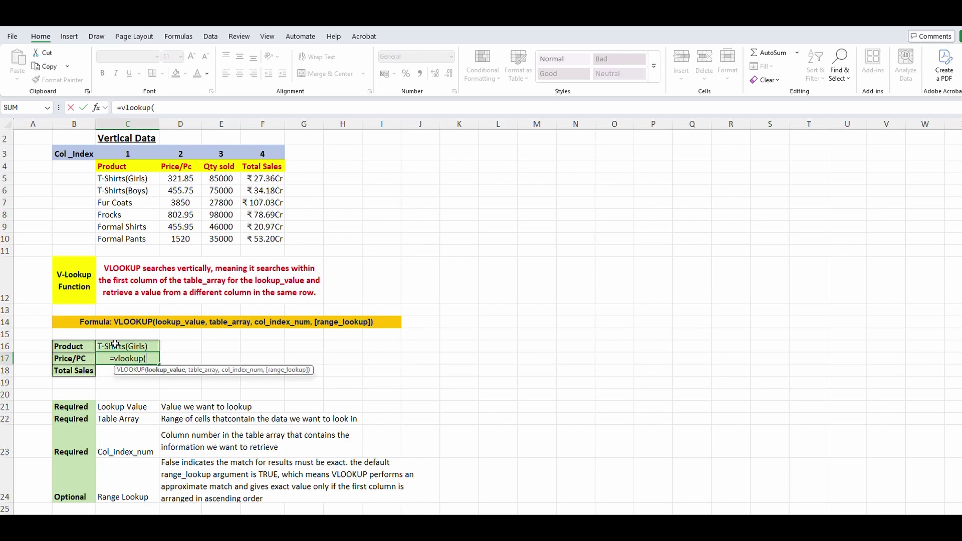
left_click(114, 345)
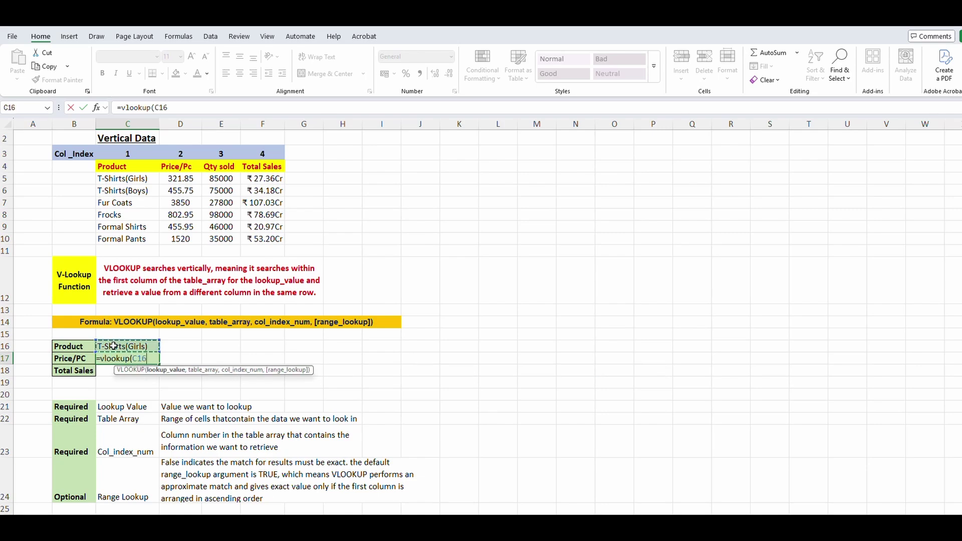
key("F4")
type(",")
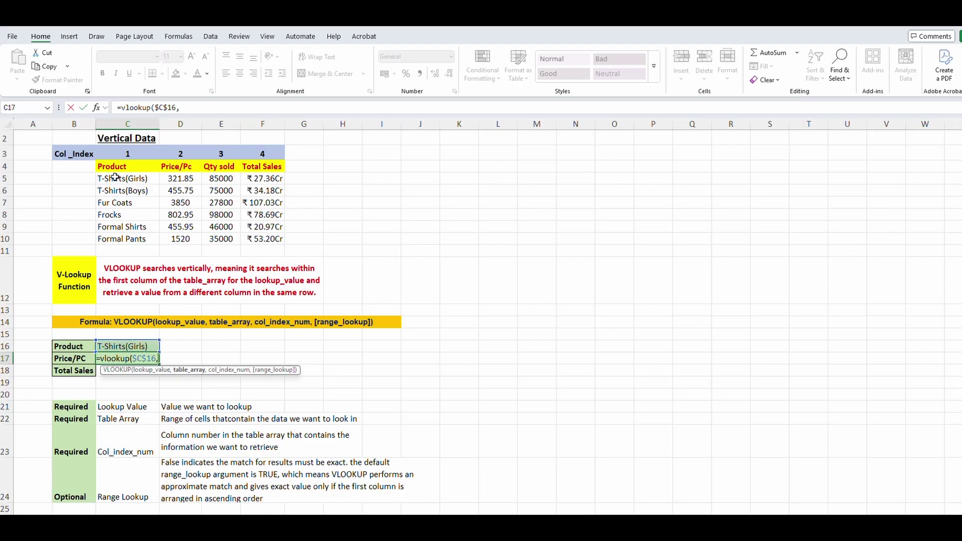
left_click_drag(113, 175, 264, 236)
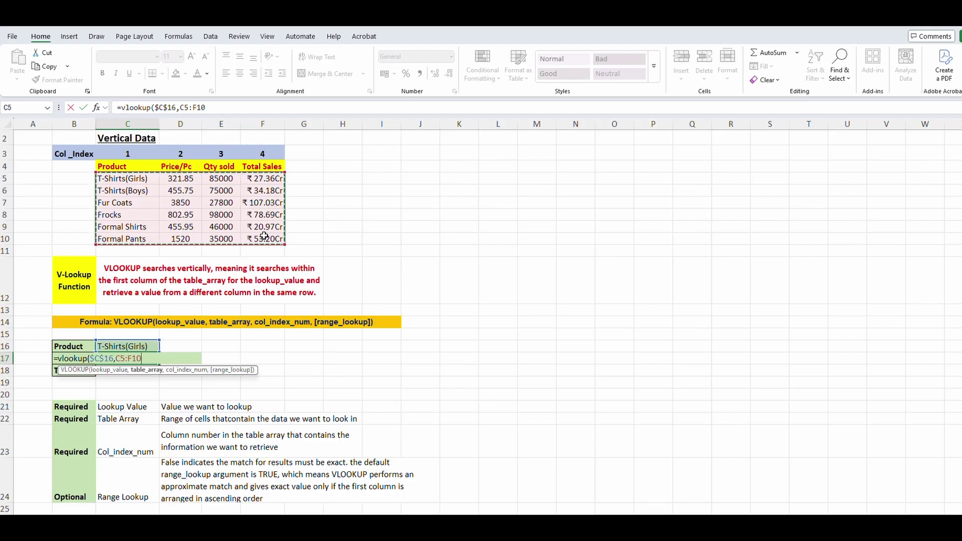
key("F4")
type(",")
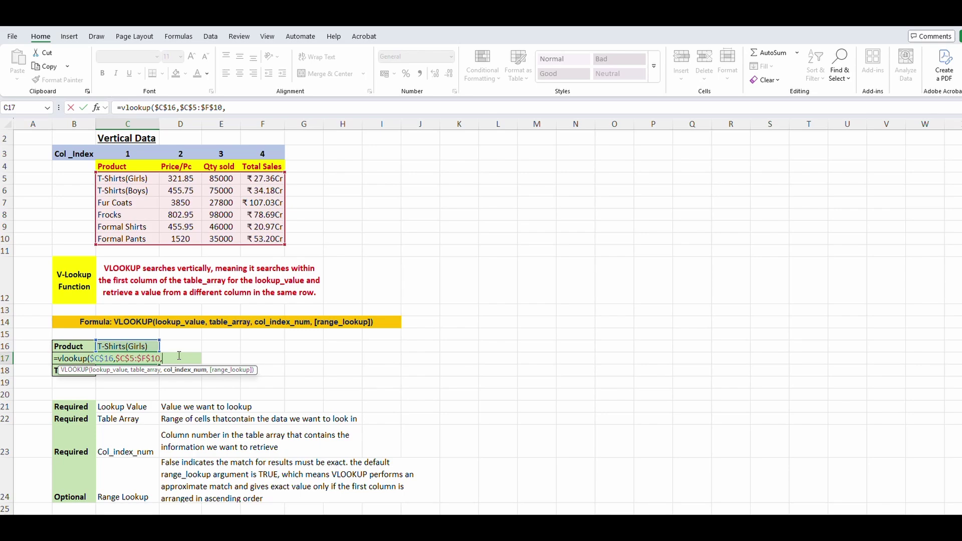
type("2,")
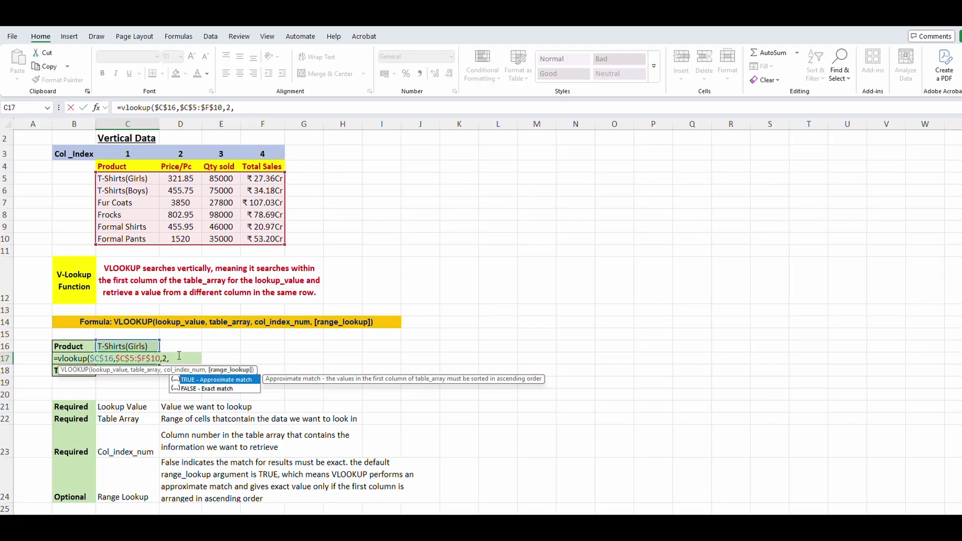
left_click(195, 389)
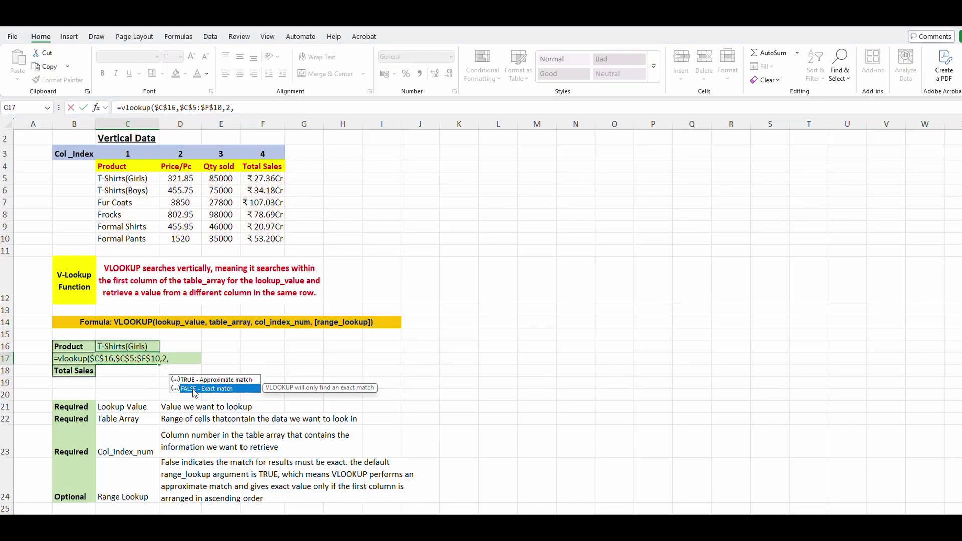
double_click(195, 389)
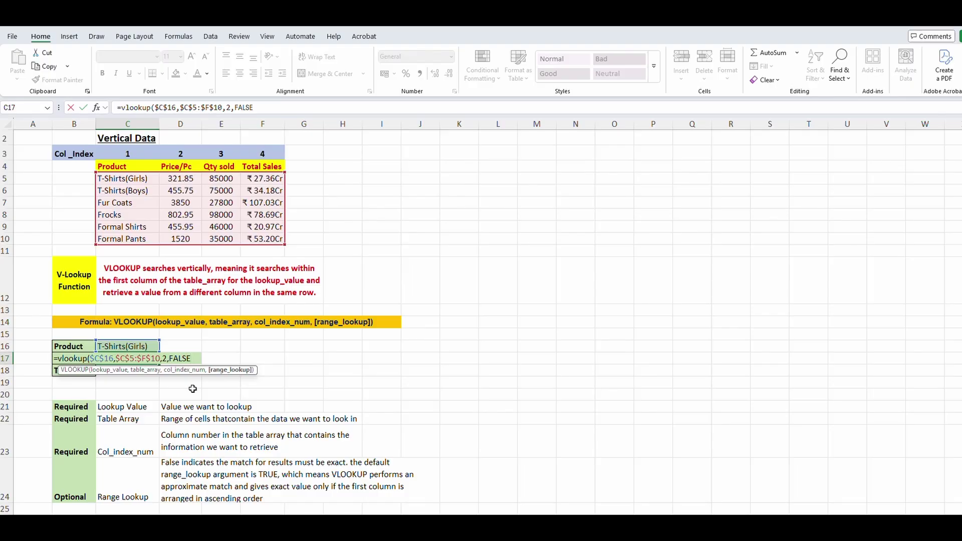
type(")")
key("Return")
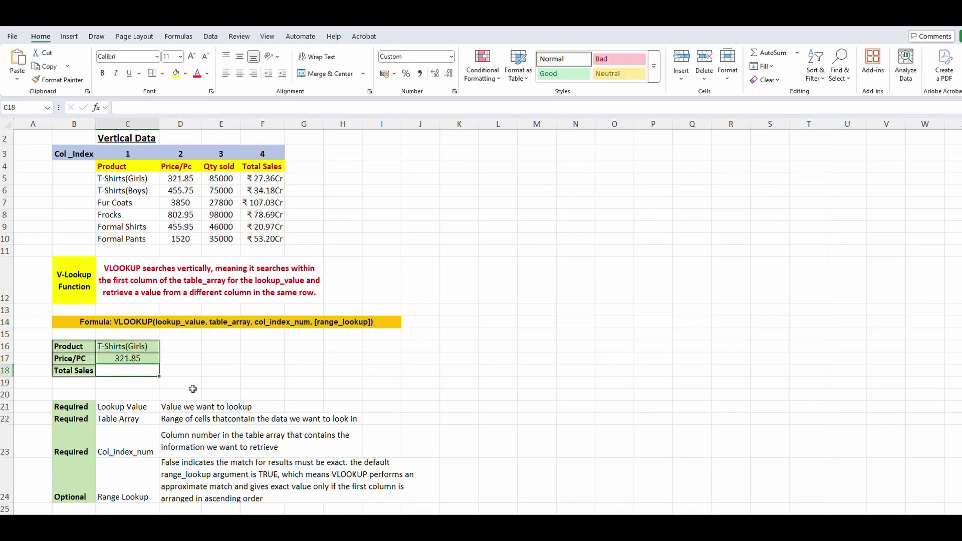
left_click(176, 176)
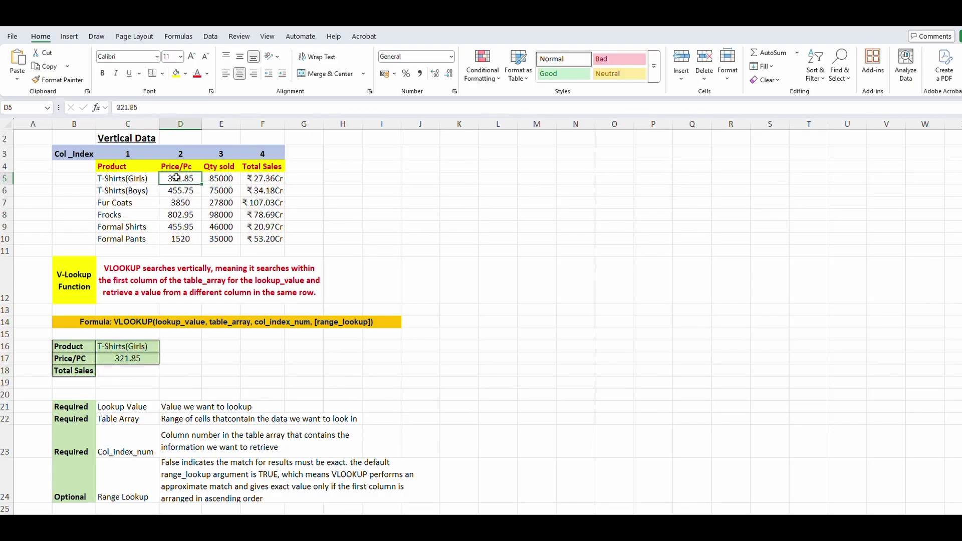
Fill the Price/PC lookup formula down into the Total Sales cell C18 and inspect the copied formula's references
left_click(143, 359)
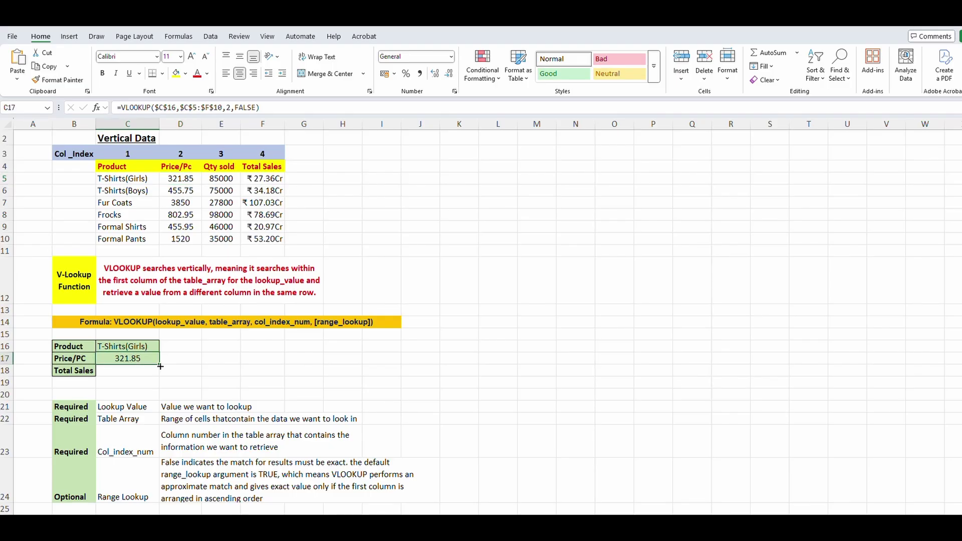
left_click_drag(160, 366, 159, 377)
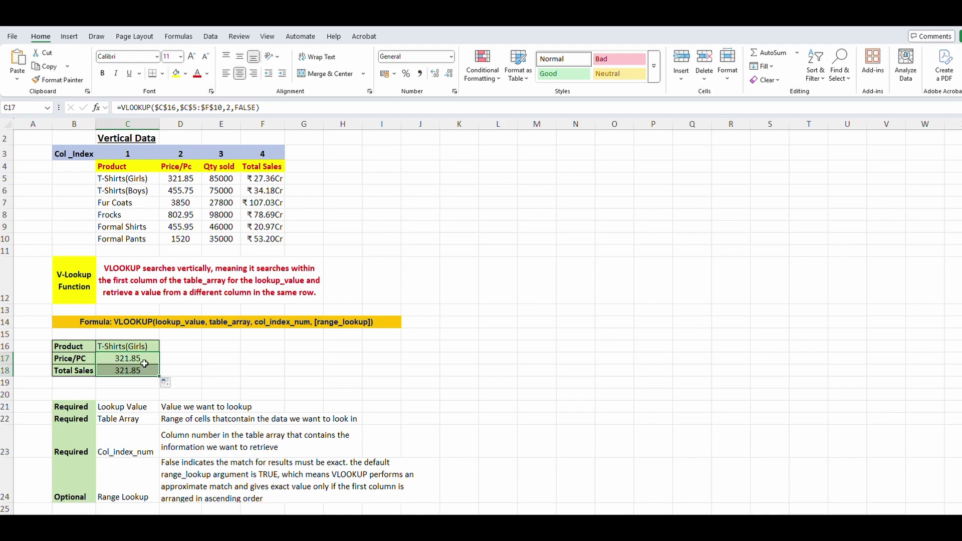
left_click(135, 370)
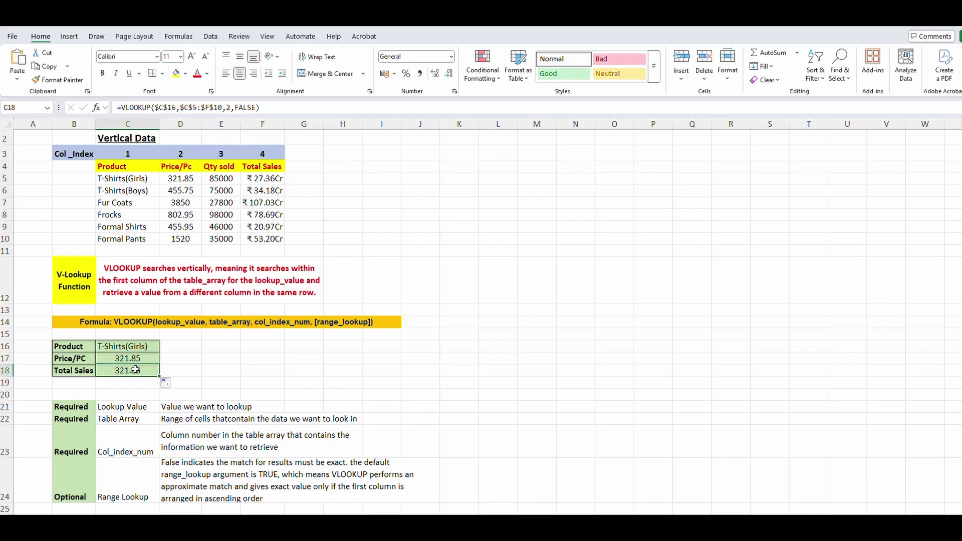
double_click(135, 370)
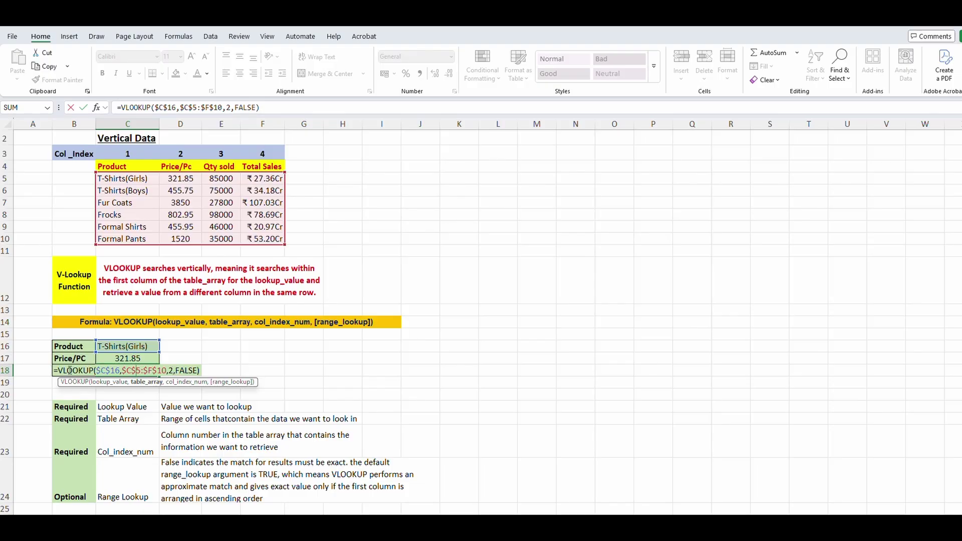
left_click(85, 373)
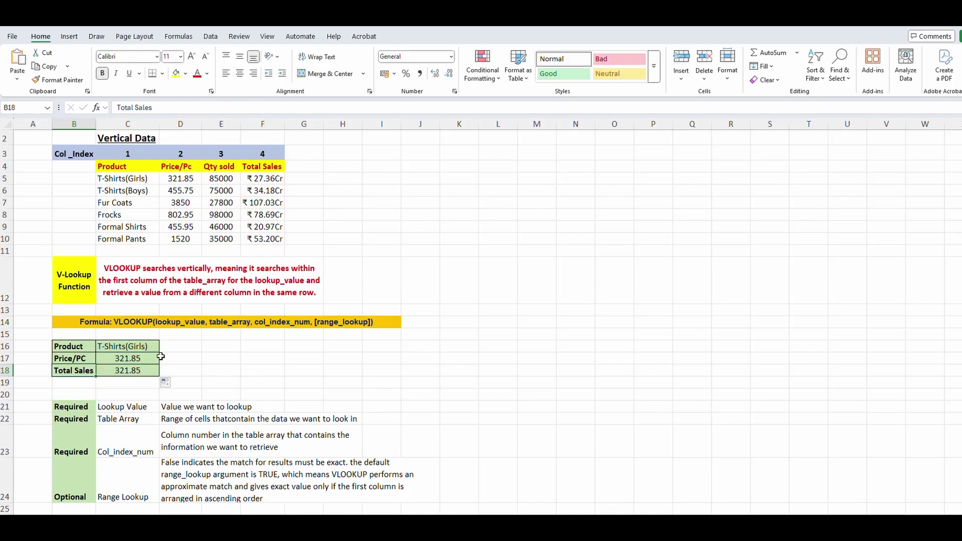
Change the column index in C18's VLOOKUP formula to 4 so it returns Total Sales
left_click_drag(262, 154, 262, 239)
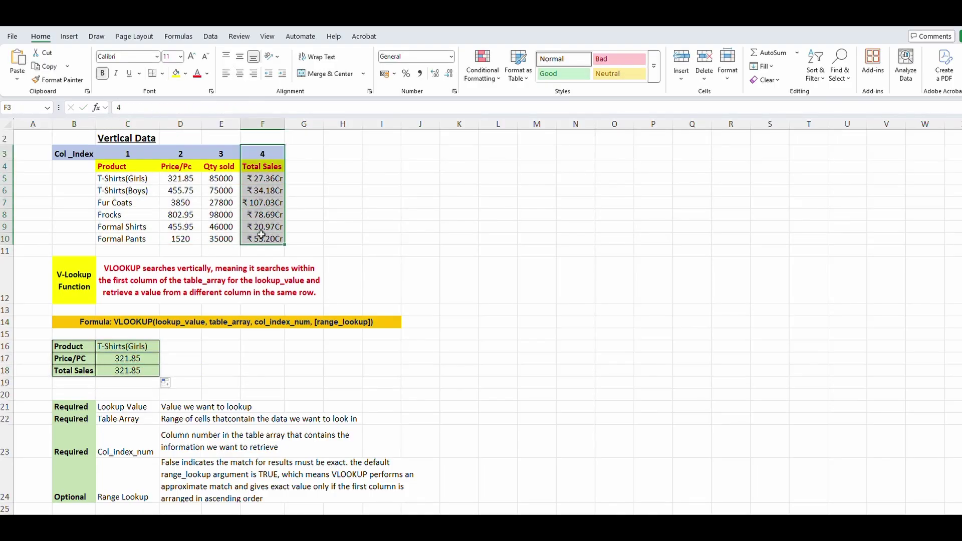
left_click(114, 371)
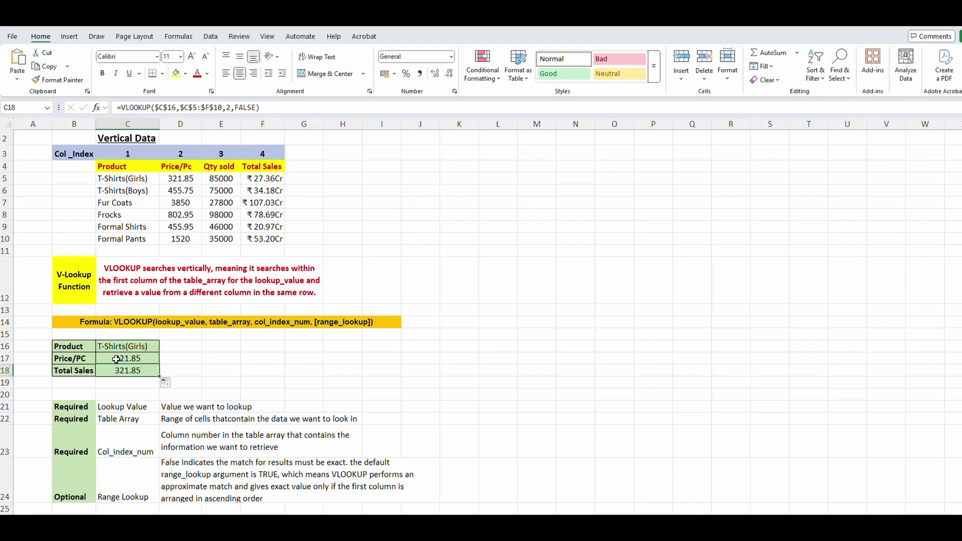
left_click(232, 107)
double_click(229, 107)
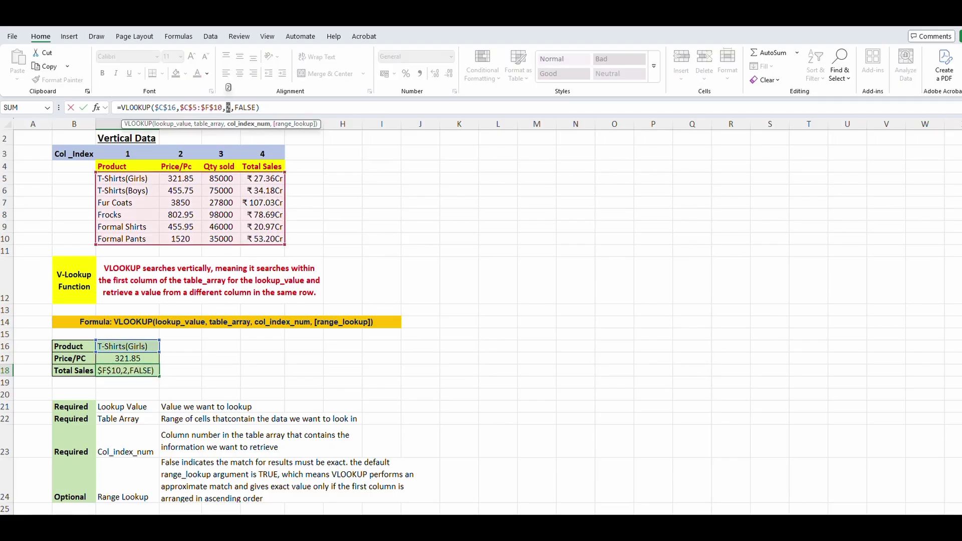
type("4")
key("Return")
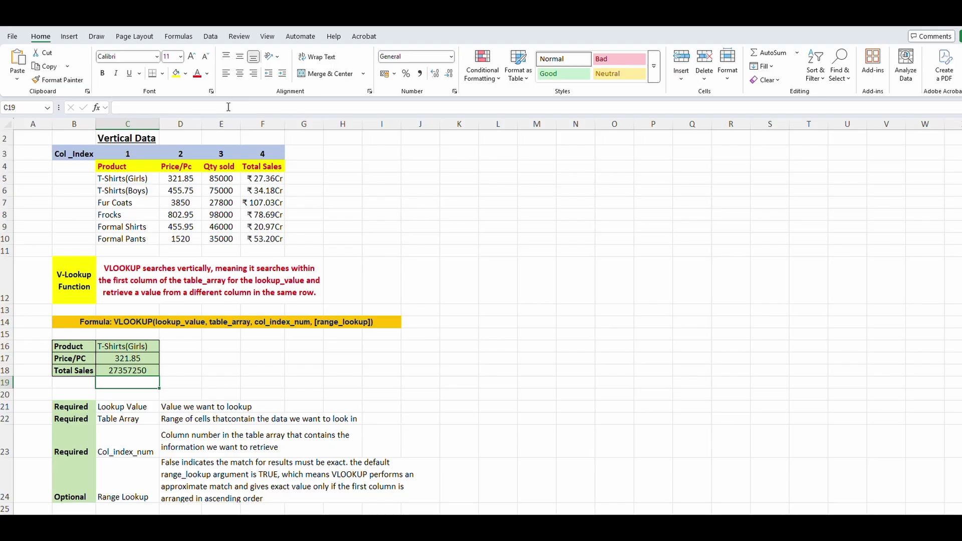
Copy the formatting of Total Sales cell F10 onto C18 with Format Painter
left_click(132, 366)
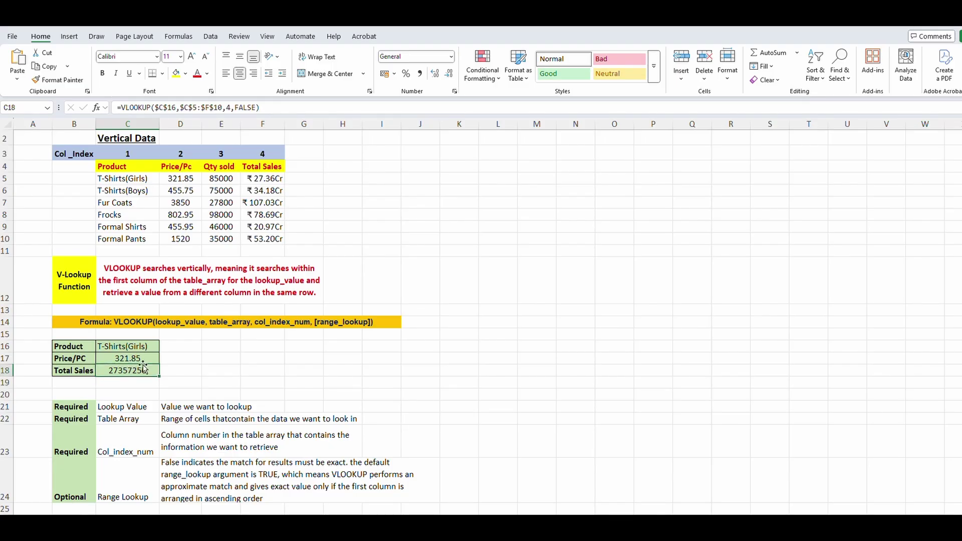
left_click(267, 237)
left_click(61, 80)
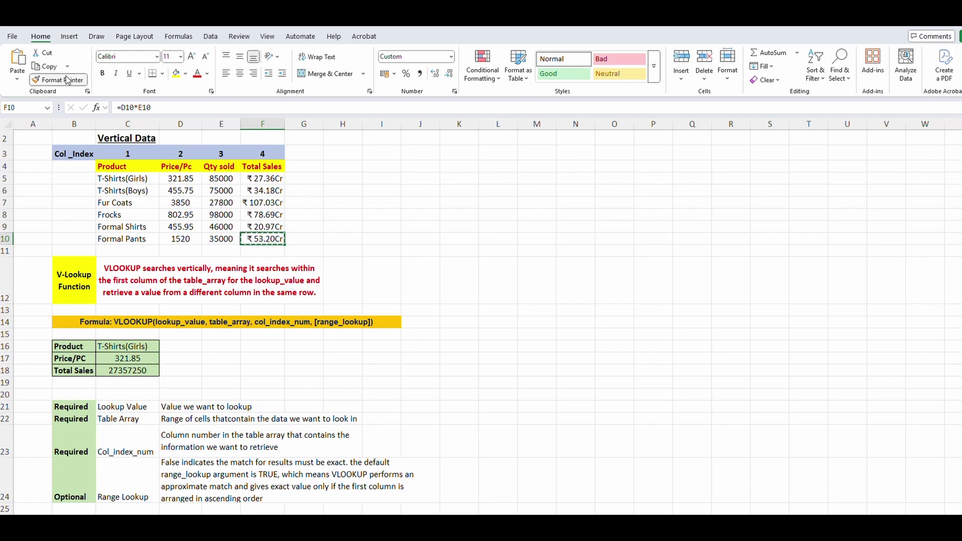
left_click(145, 372)
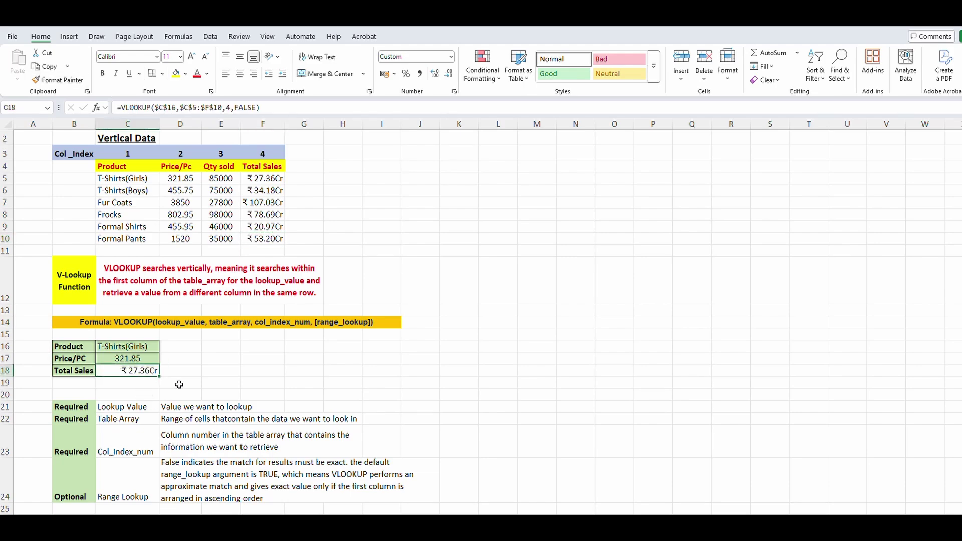
left_click(248, 360)
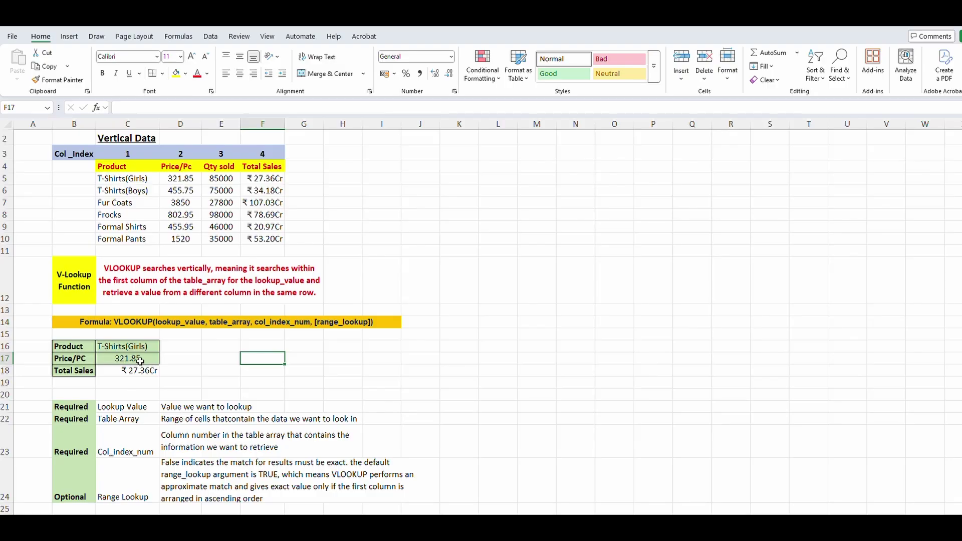
On the horizontal data sheet, enter =HLOOKUP(C24,C18:H21,2,FALSE) in the Price/PC cell C25 to return the product's price
key("ctrl+Page_Down")
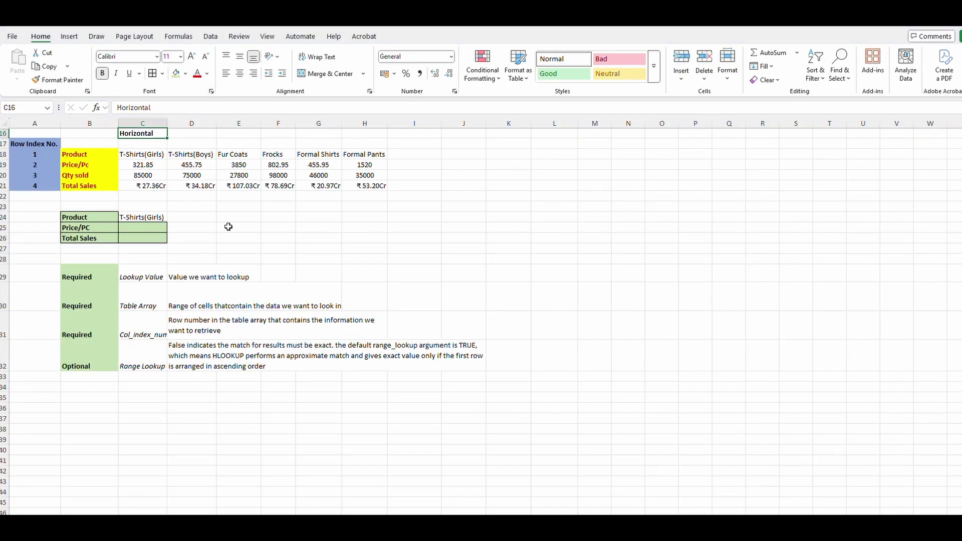
left_click(142, 217)
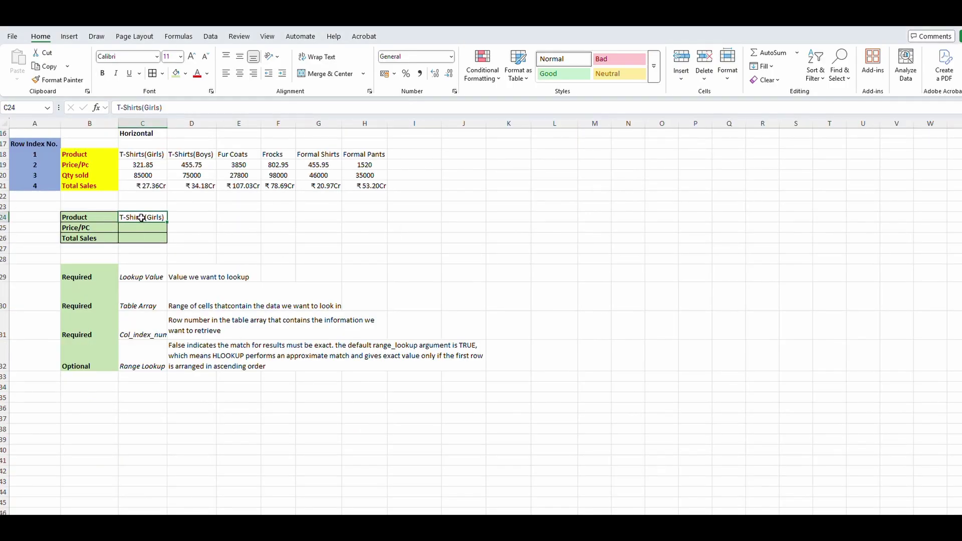
left_click(145, 226)
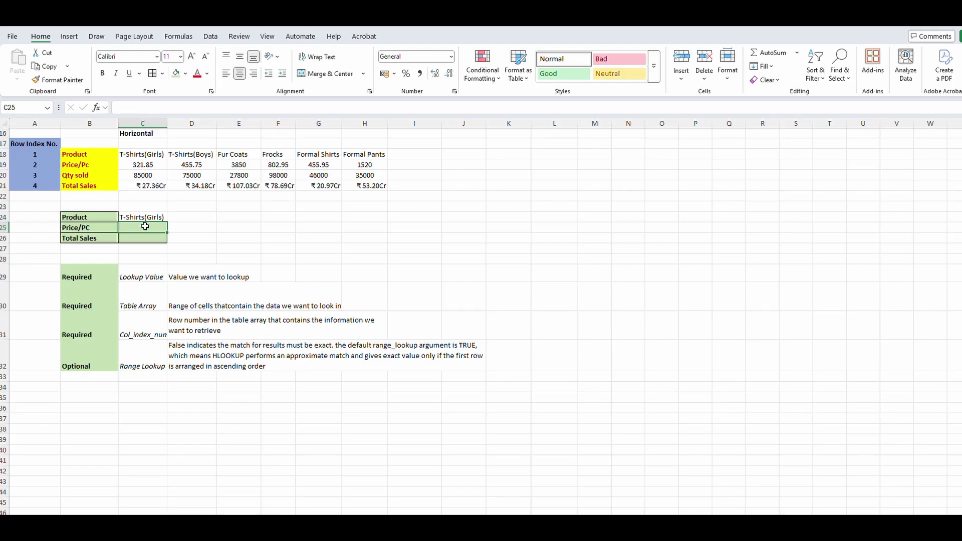
type("=")
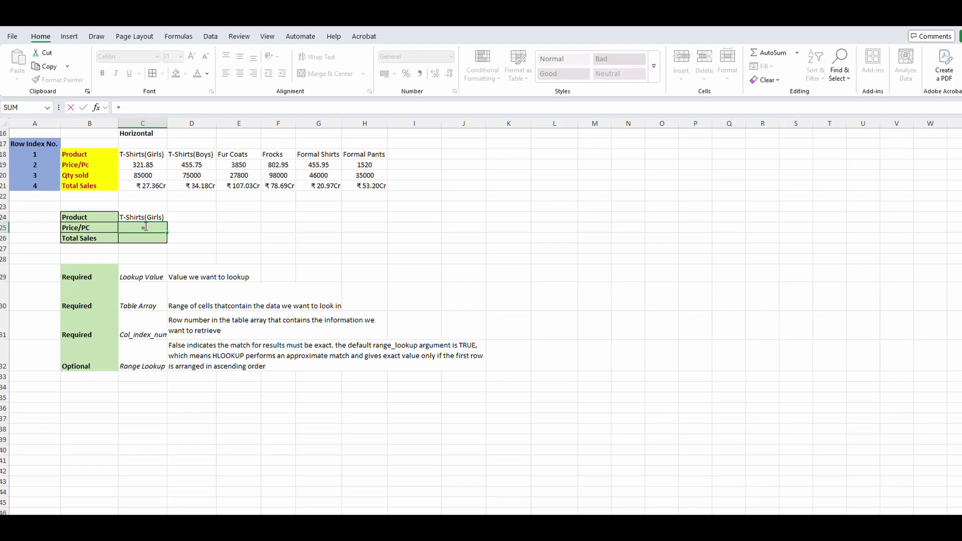
type("hlookup")
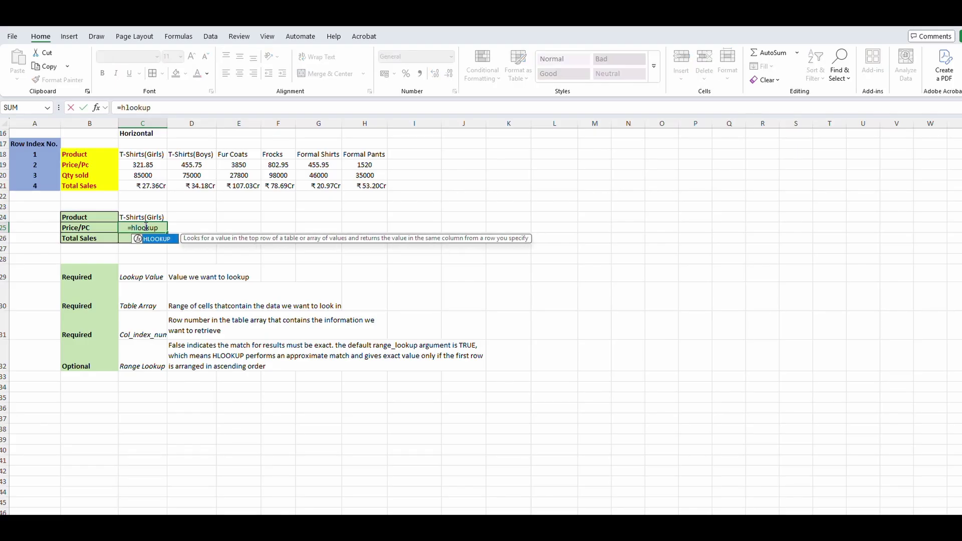
type("(")
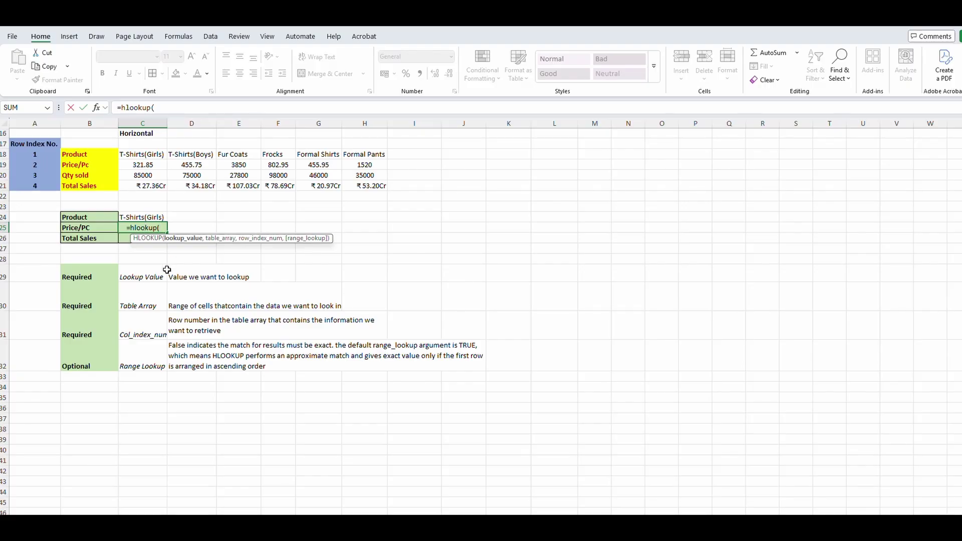
left_click(143, 218)
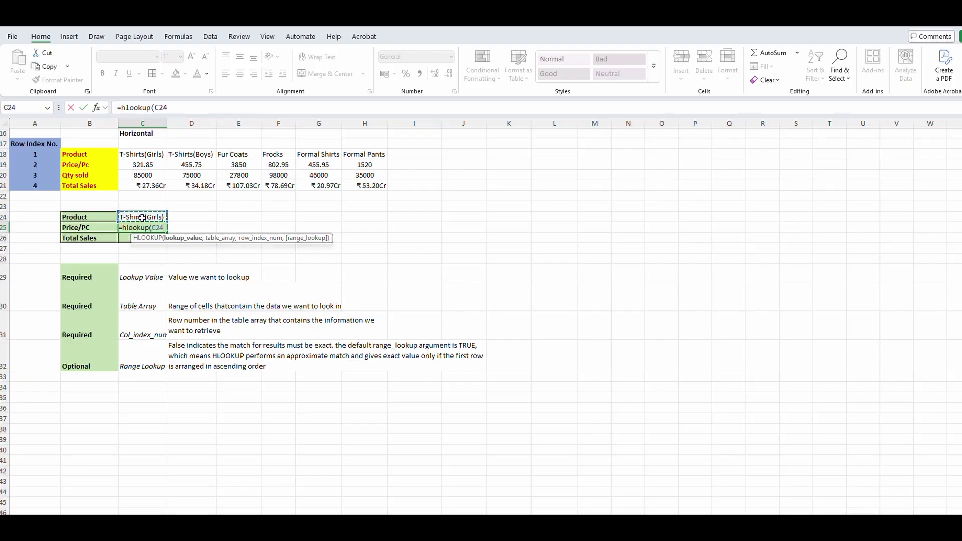
type(",")
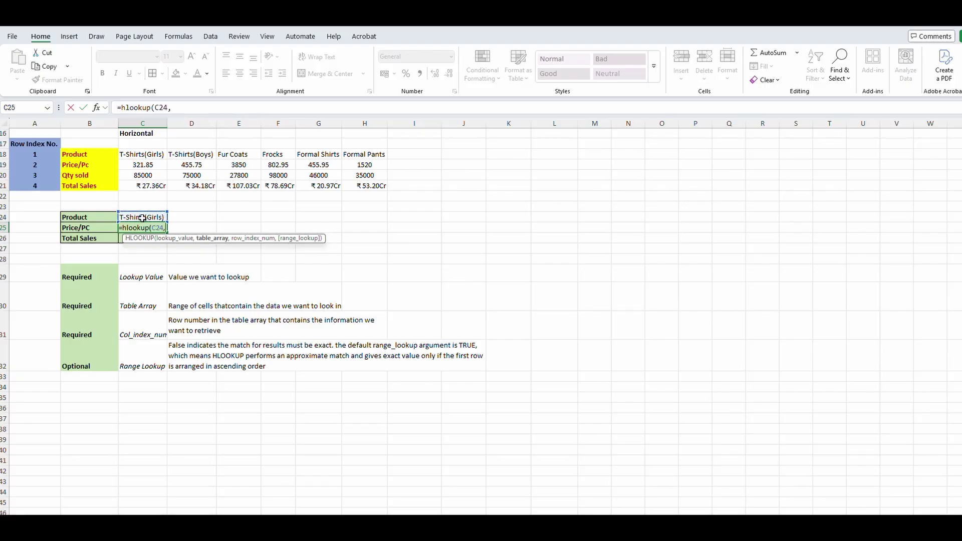
left_click(129, 155)
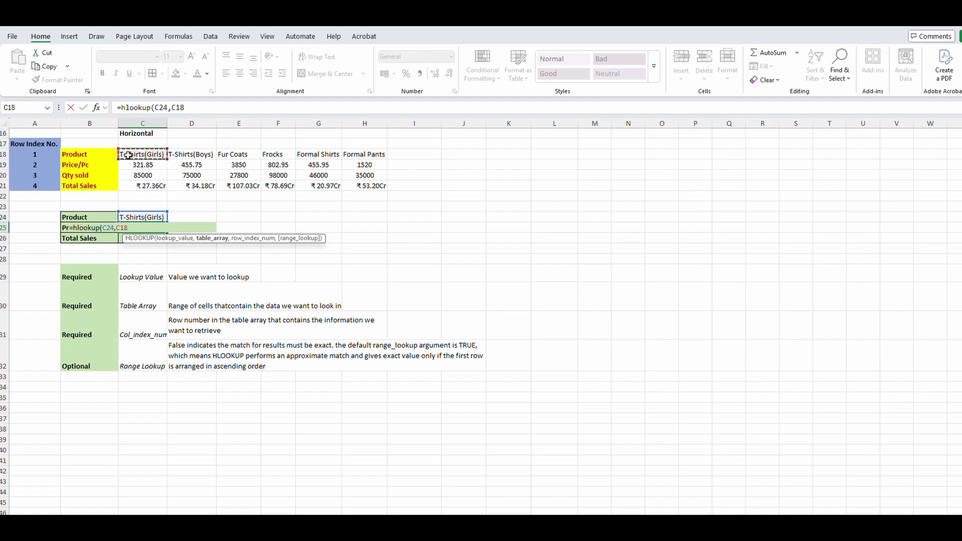
left_click_drag(128, 155, 351, 188)
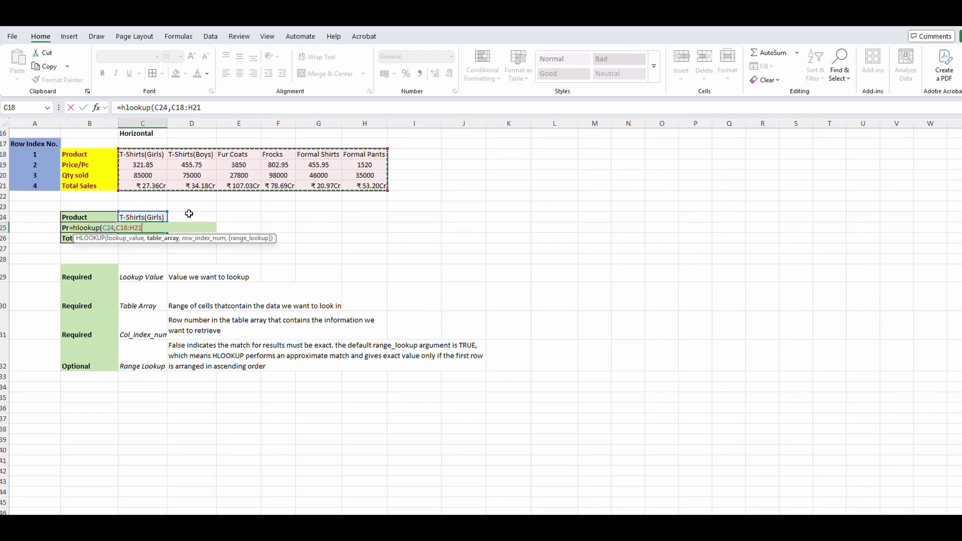
type(",")
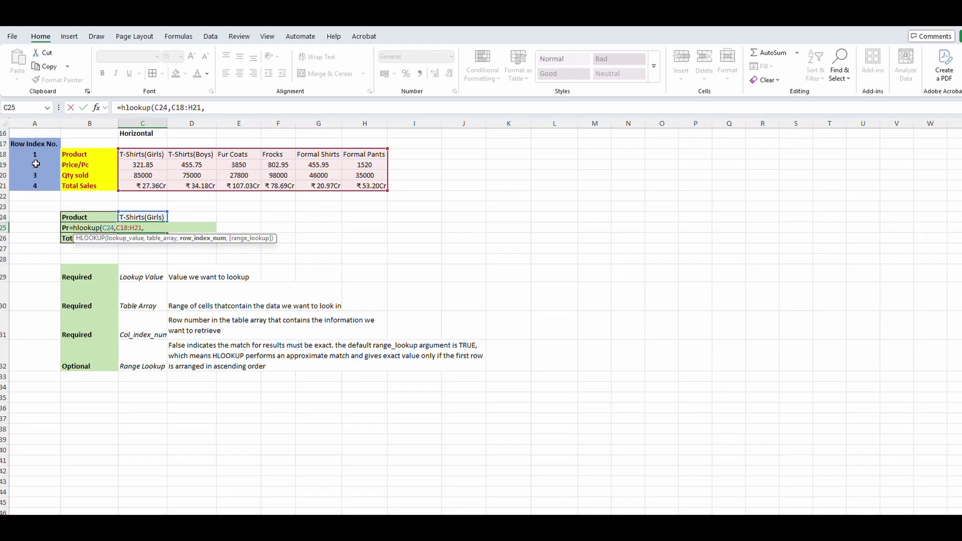
type("2,")
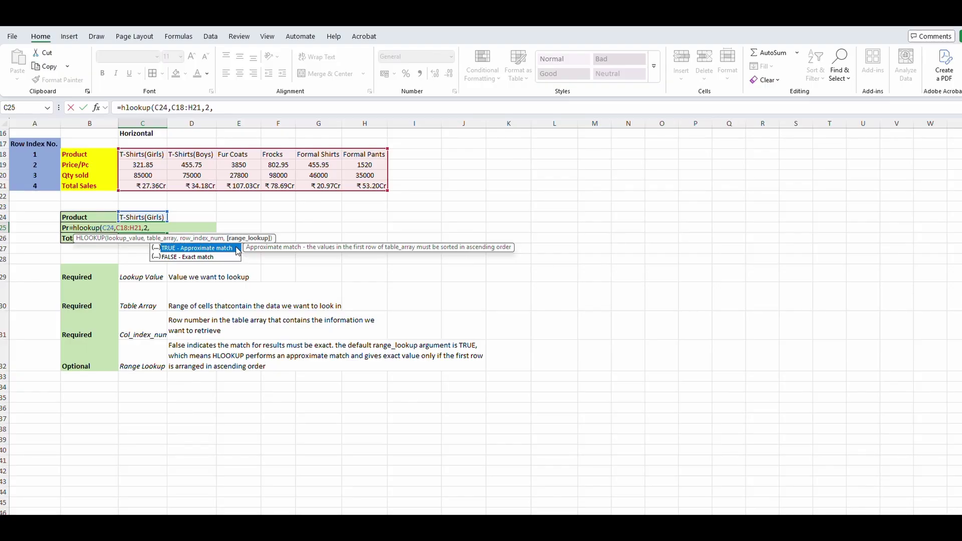
double_click(184, 256)
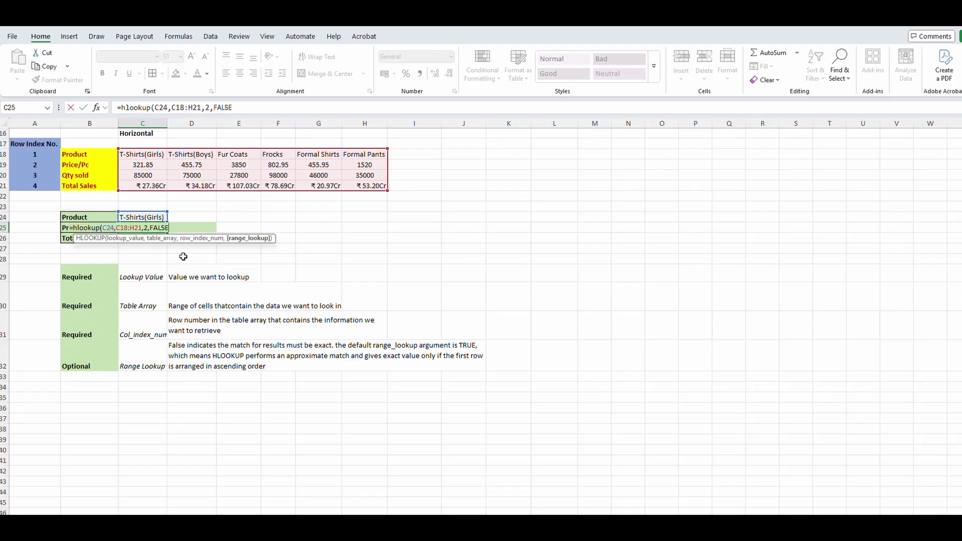
type(")")
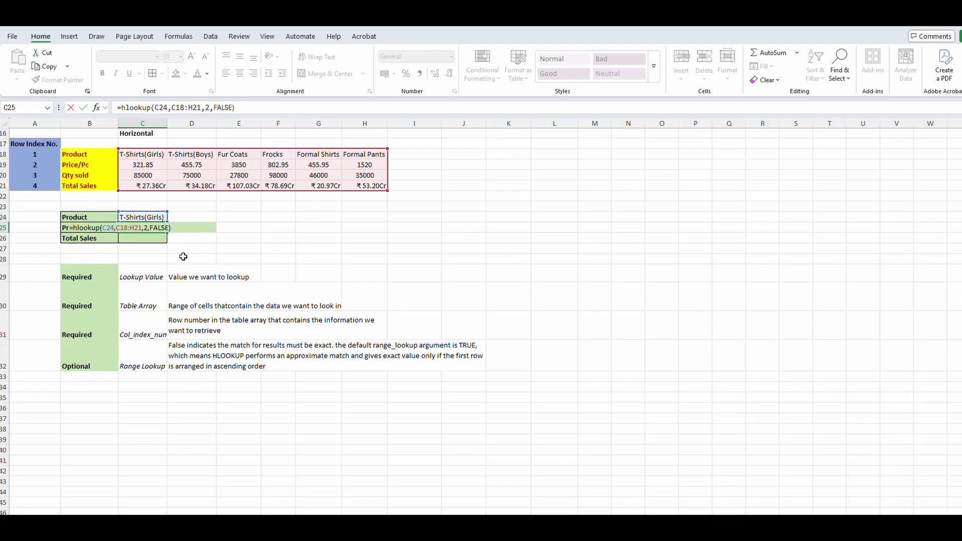
key("Return")
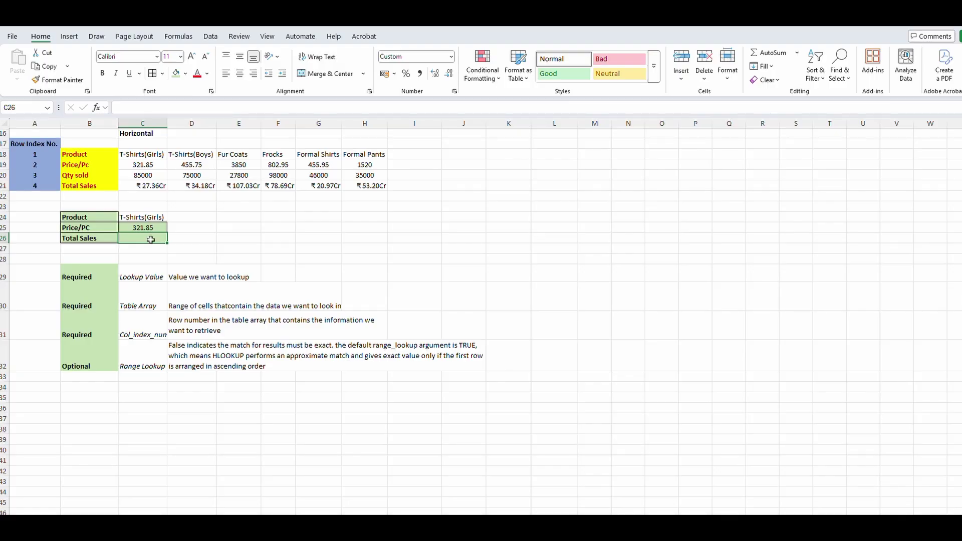
Enter =HLOOKUP(C24,C18:H21,4,FALSE) in cell C26 to return the product's Total Sales
type("=hlookup(")
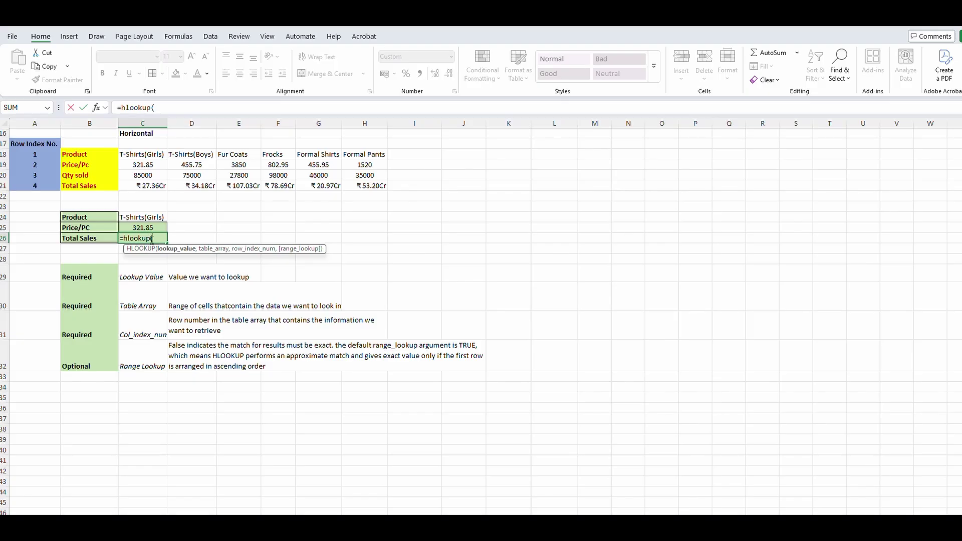
left_click(143, 217)
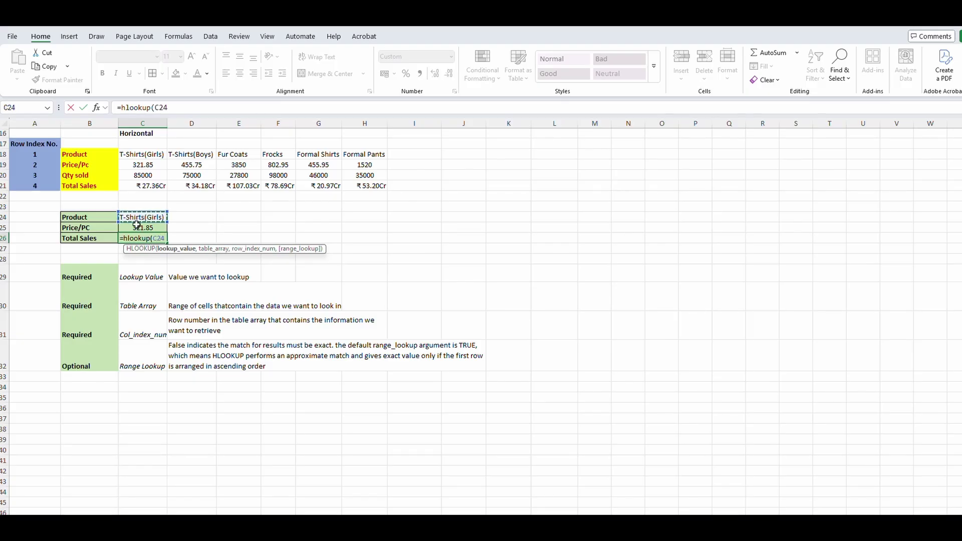
type(",")
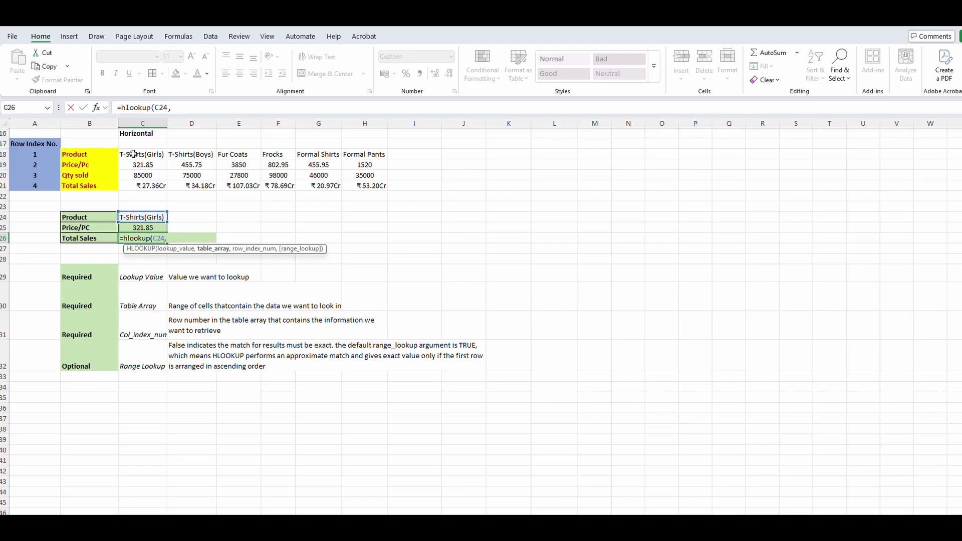
left_click_drag(133, 154, 359, 192)
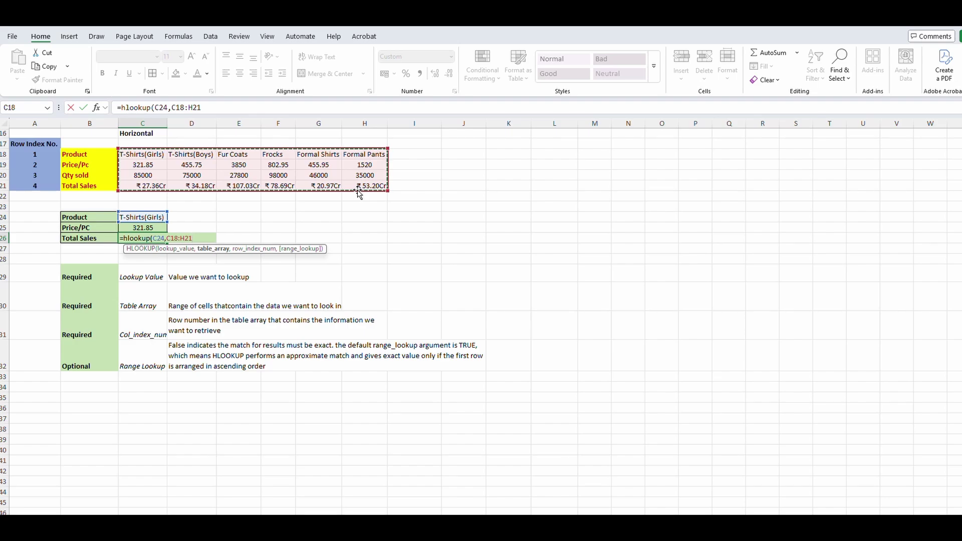
type(",")
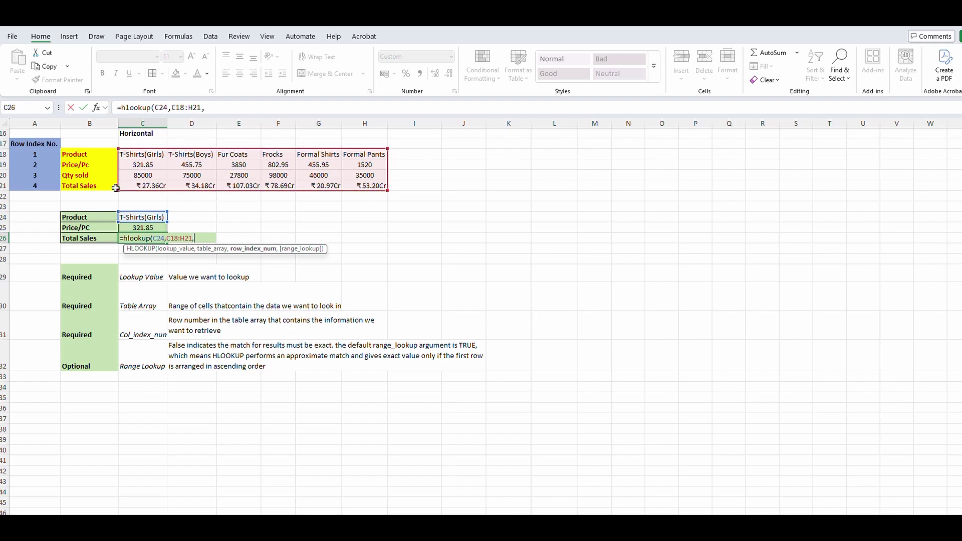
type("4,")
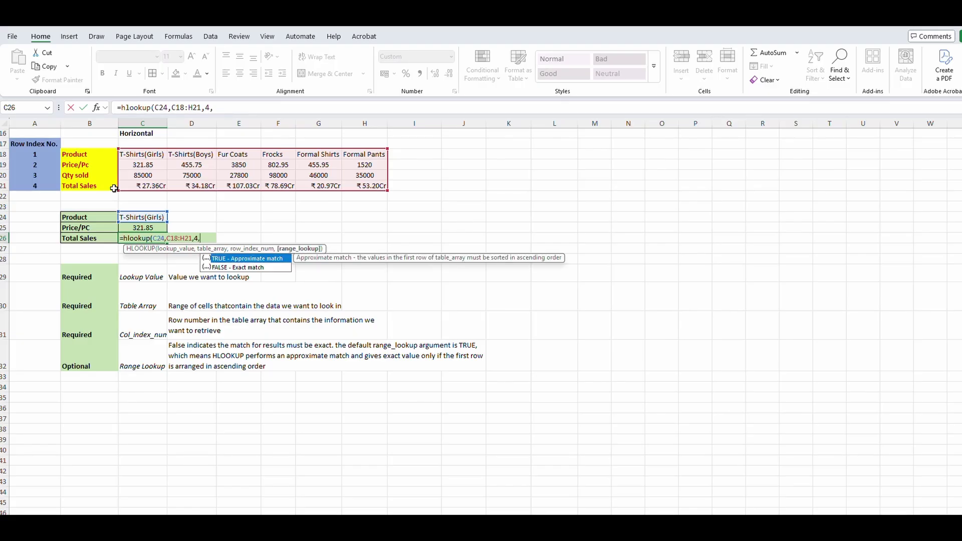
type("false")
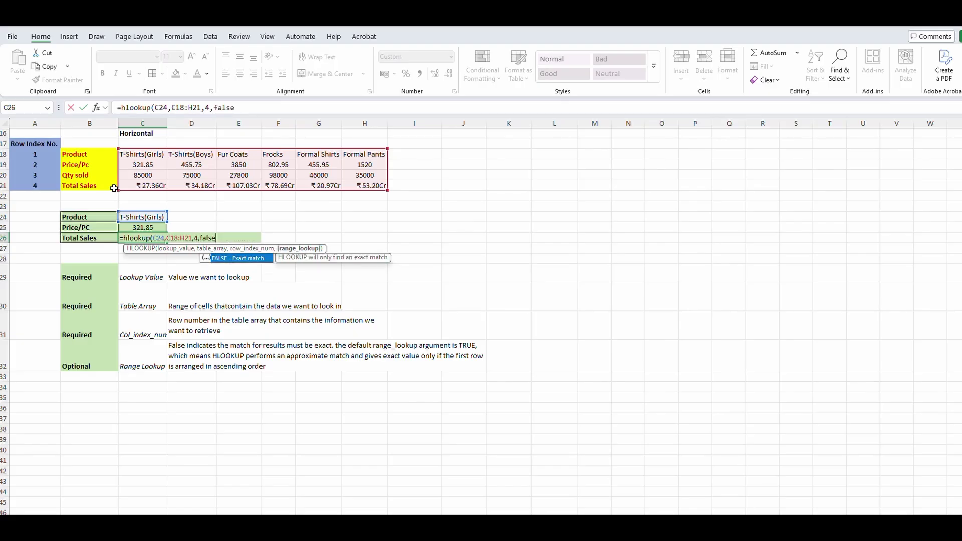
type(")")
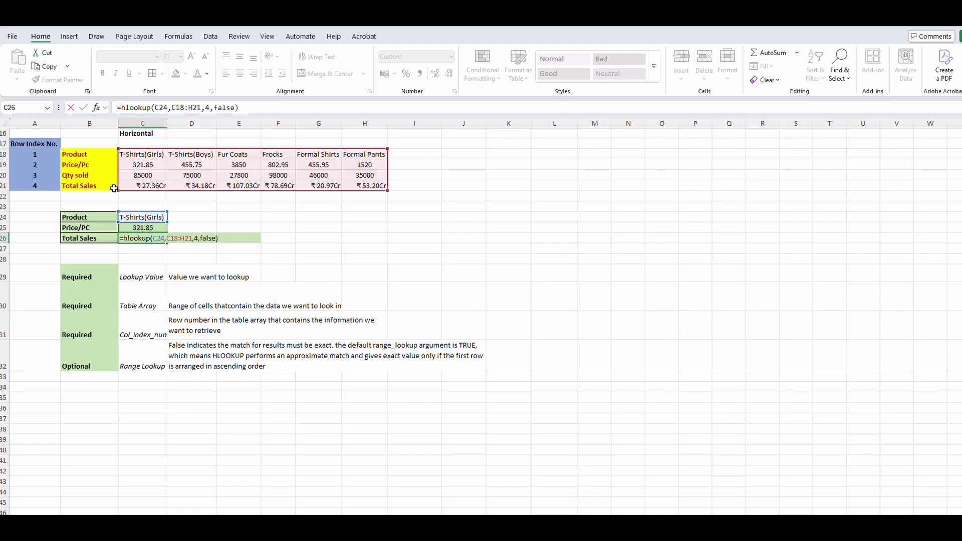
key("Return")
Change the product in C24 to Frocks to test both HLOOKUP formulas
left_click(137, 218)
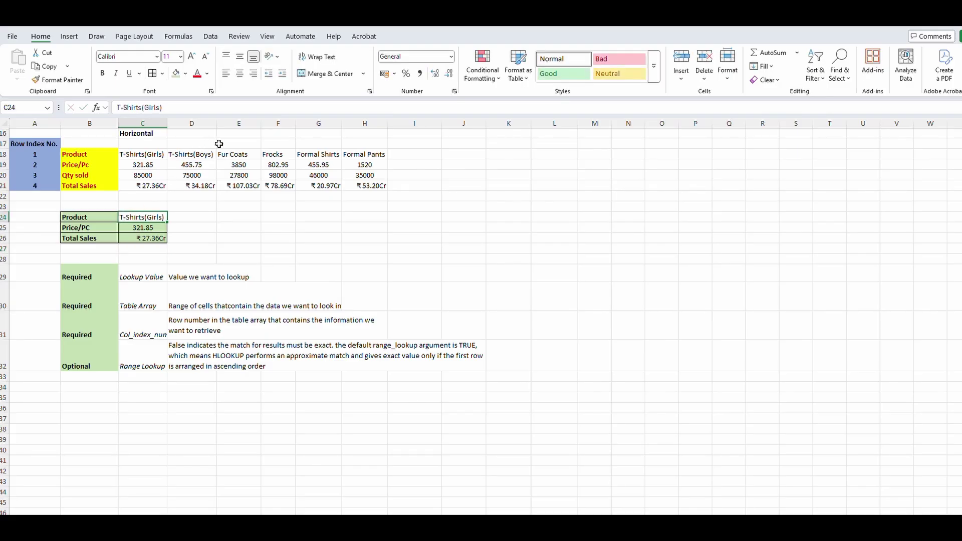
type("Fr")
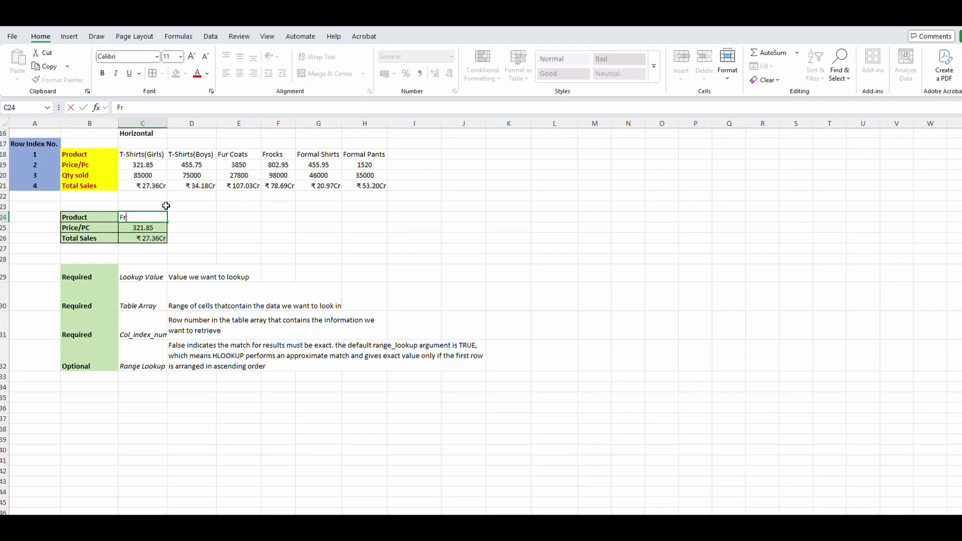
type("ocks")
key("Return")
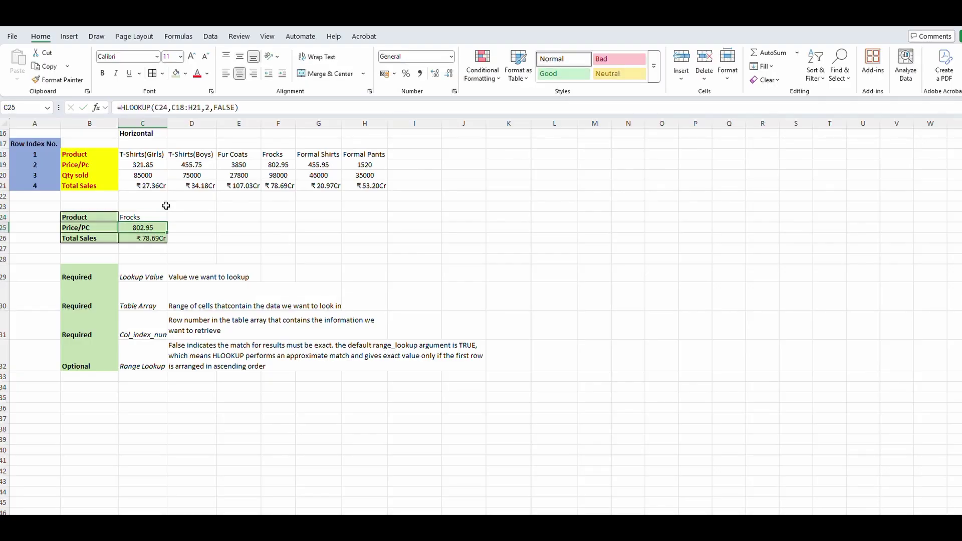
Set the lookup product in C24 to Formal Shirts to test the price and total sales lookups
key("Up")
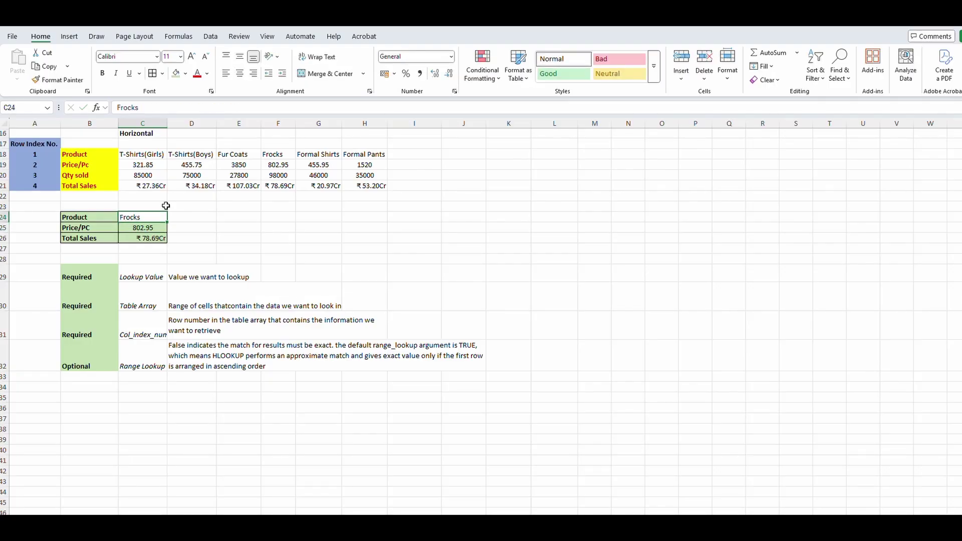
type("Formal")
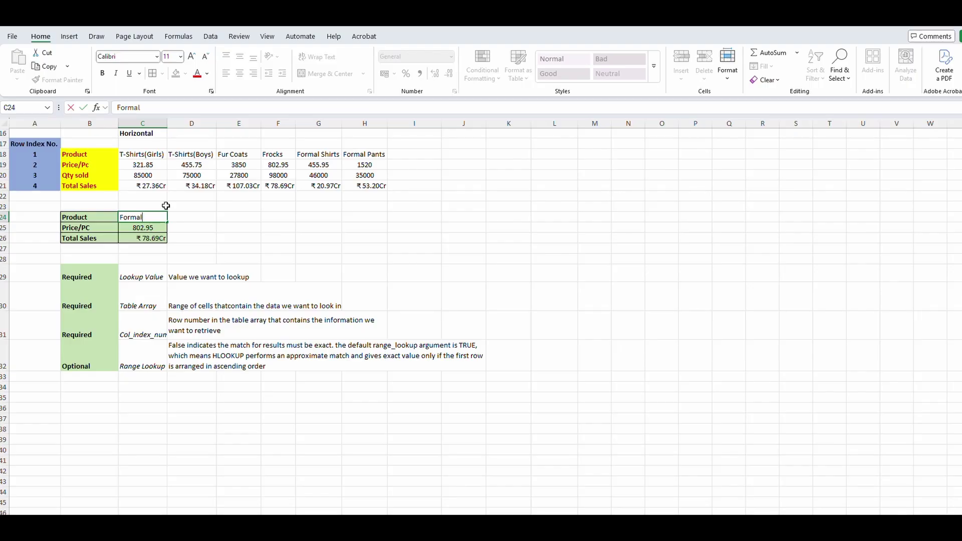
type(" Shirts")
key("Return")
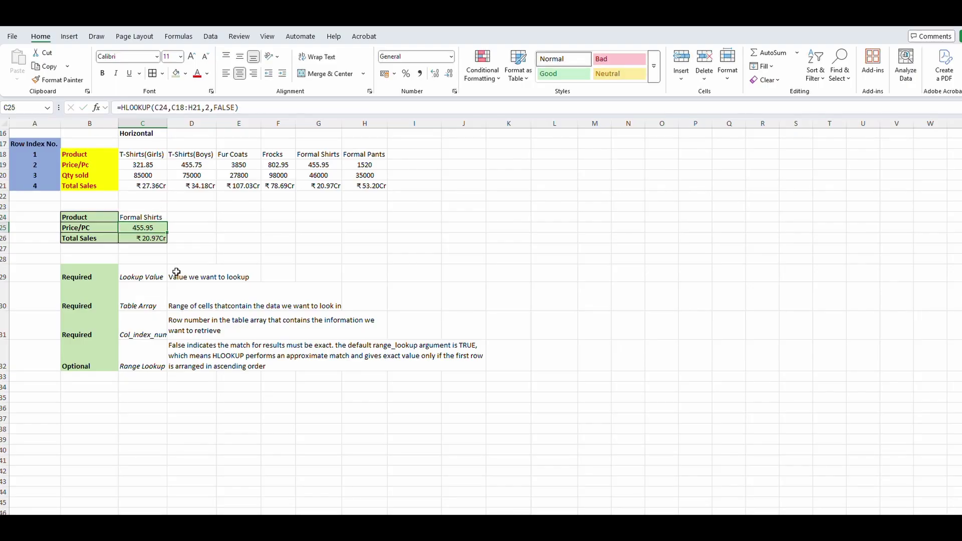
left_click(156, 219)
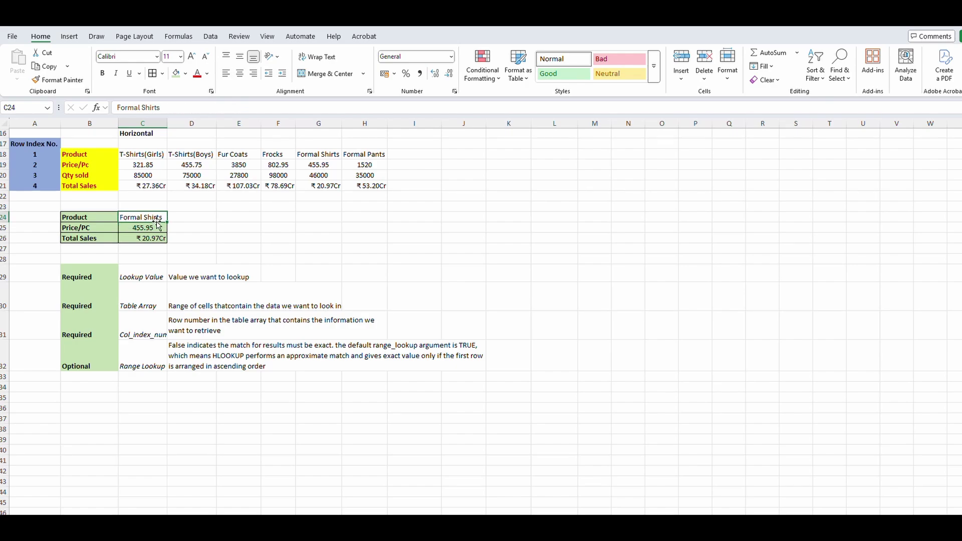